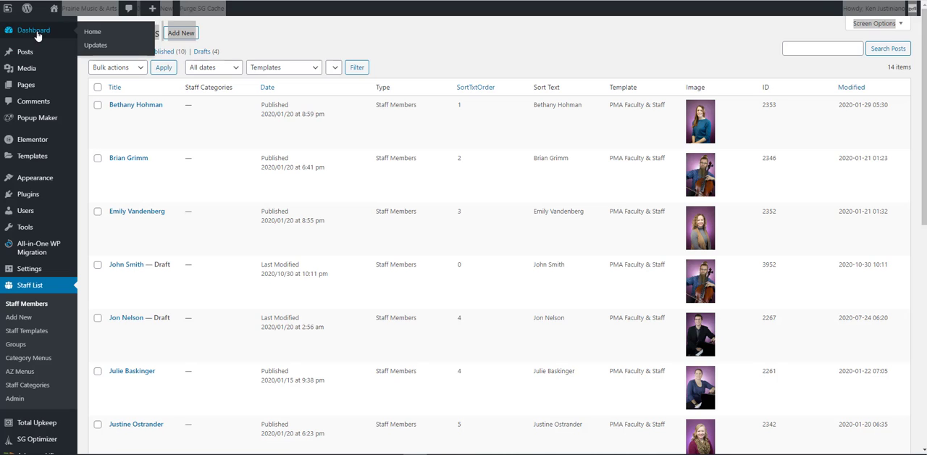
Go to the dashboard home and open the list of staff members in Staff List
left_click(37, 32)
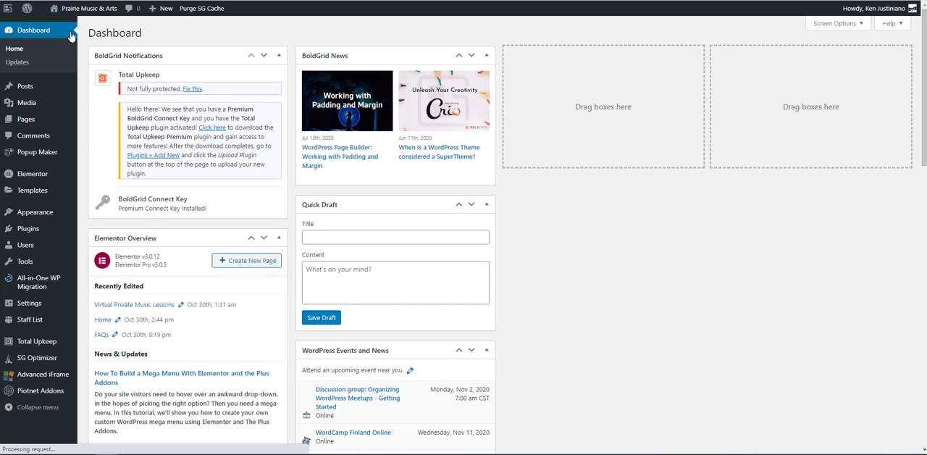
mouse_move(24, 328)
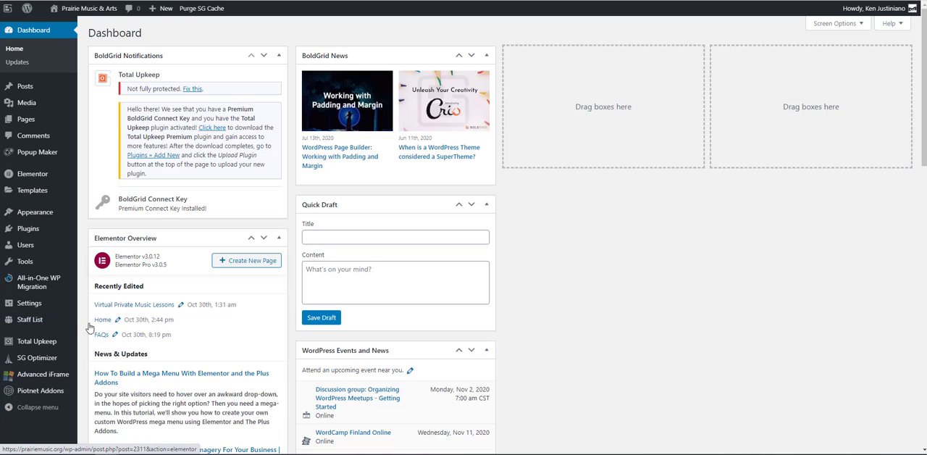
left_click(109, 326)
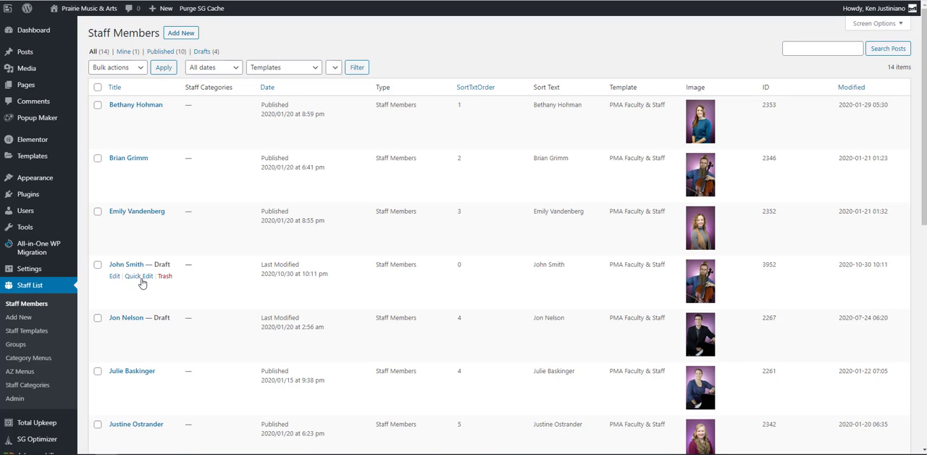
Permanently delete the draft staff member with sort order 0 by way of the trash, and return to the full staff list
left_click(165, 277)
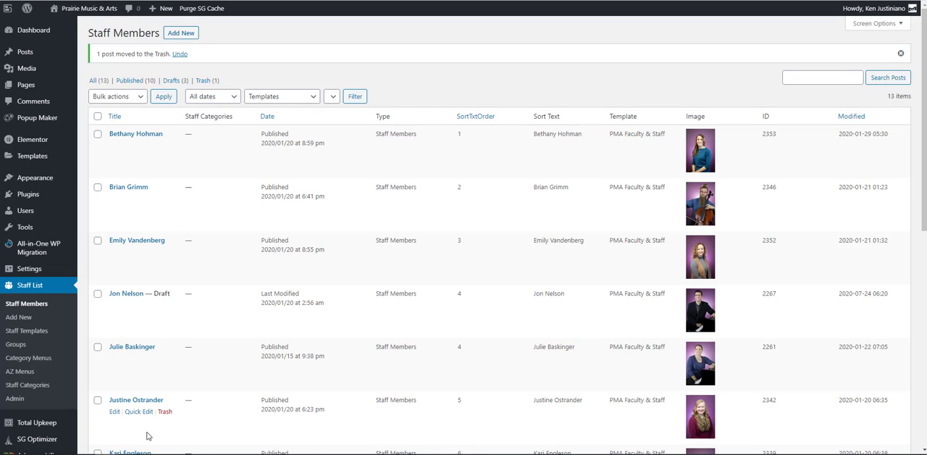
left_click(205, 83)
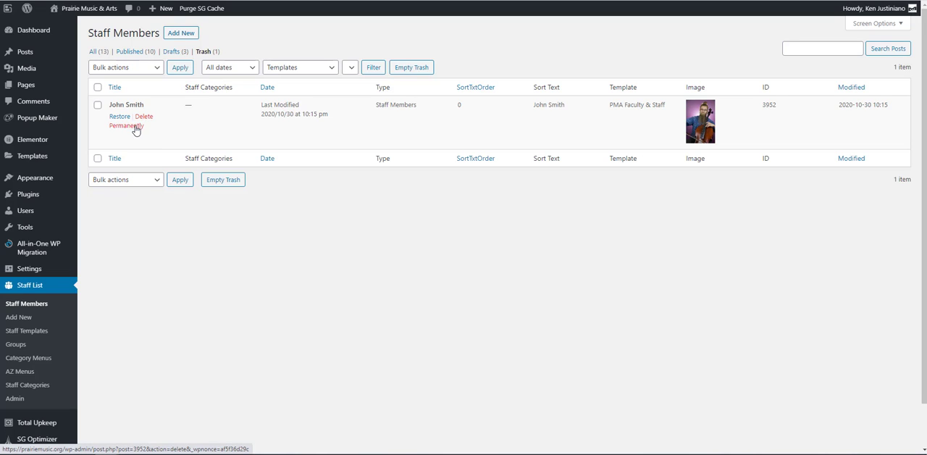
left_click(135, 127)
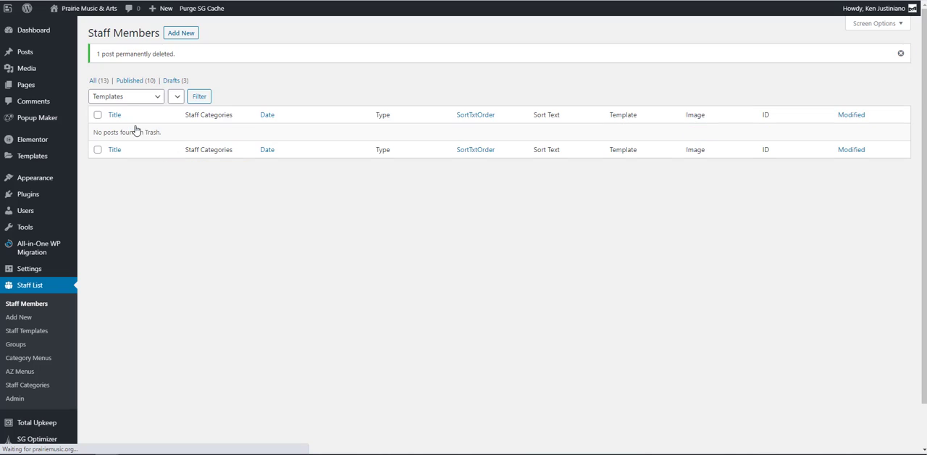
left_click(97, 84)
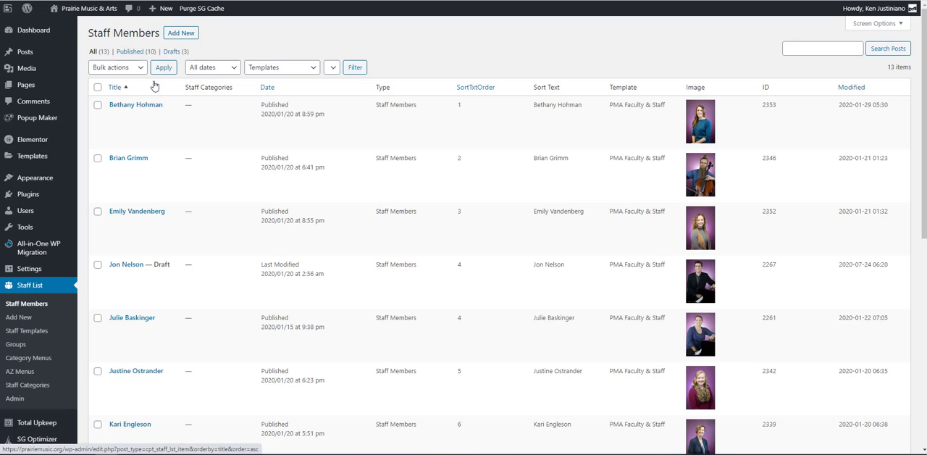
Add a new staff member with the person's full name as title and the PMA Faculty & Staff template
left_click(181, 34)
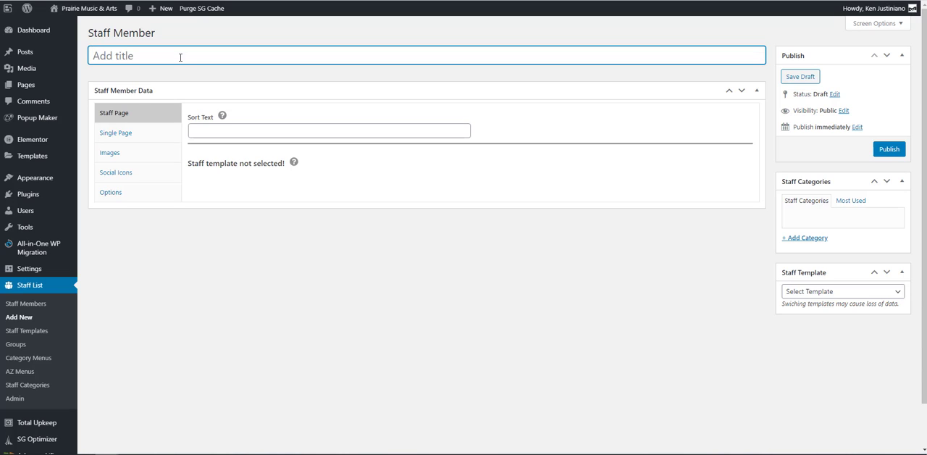
type("John Smith")
left_click(848, 297)
left_click(848, 297)
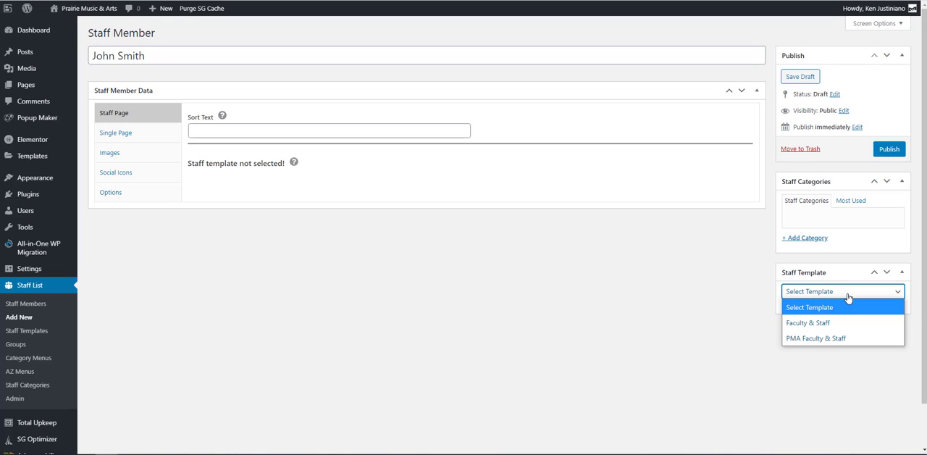
left_click(850, 338)
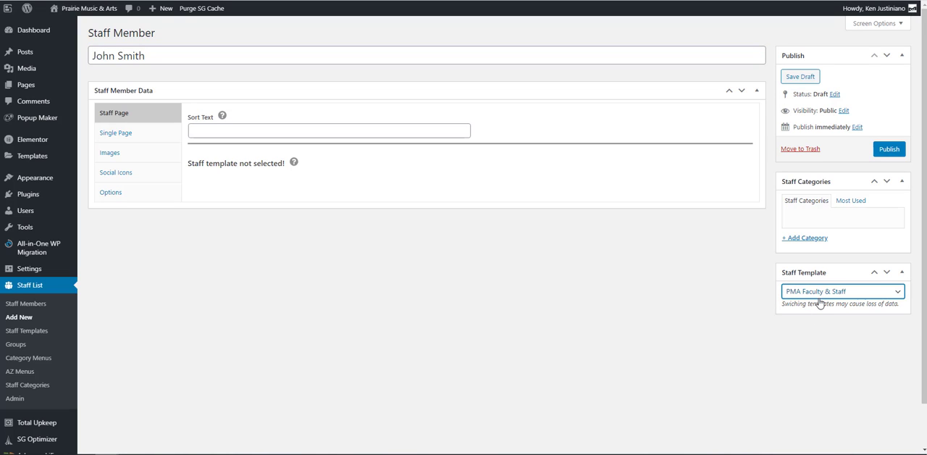
Copy the staff member's name from the title into the Sort Text and save the entry as a draft
left_click(235, 132)
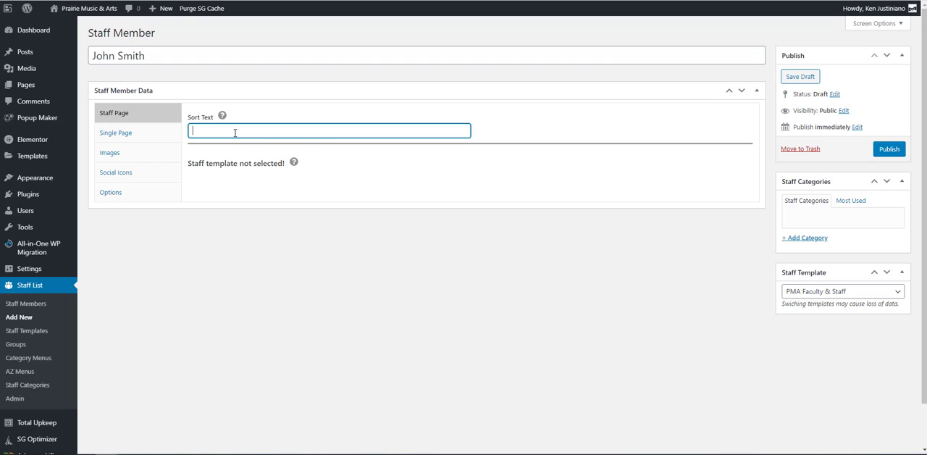
left_click_drag(148, 55, 88, 65)
key("ctrl+c")
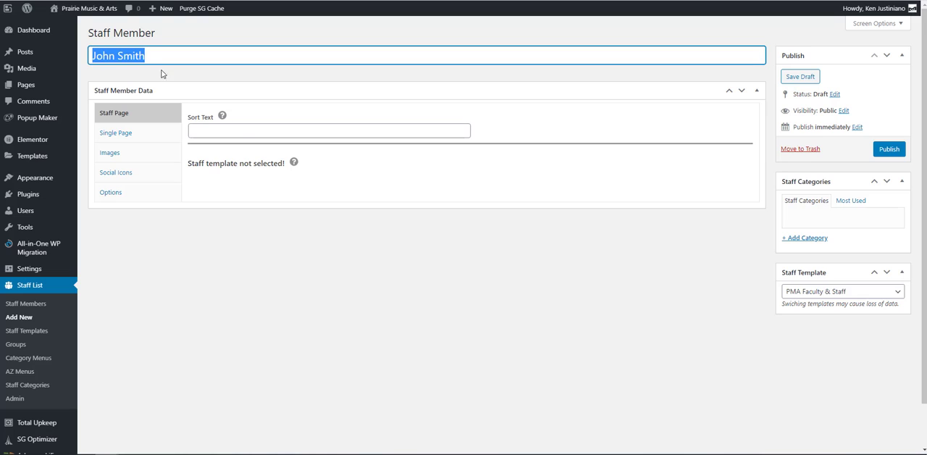
left_click(243, 131)
key("ctrl+v")
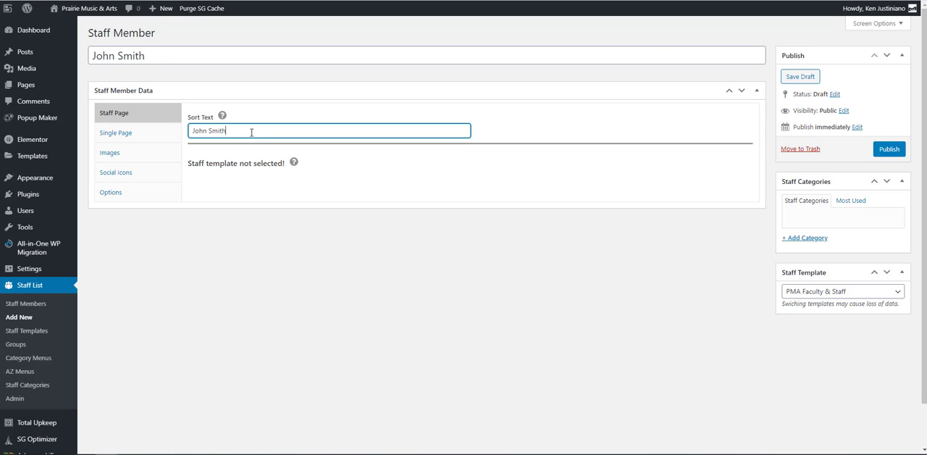
left_click(790, 78)
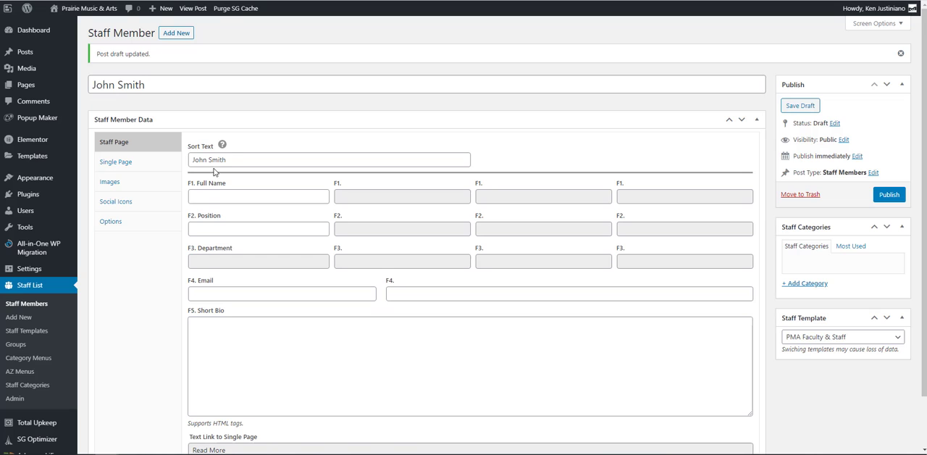
Fill in the staff member's full name from the Sort Text and set the position to Art Instructor
left_click_drag(230, 160, 189, 162)
key("ctrl+c")
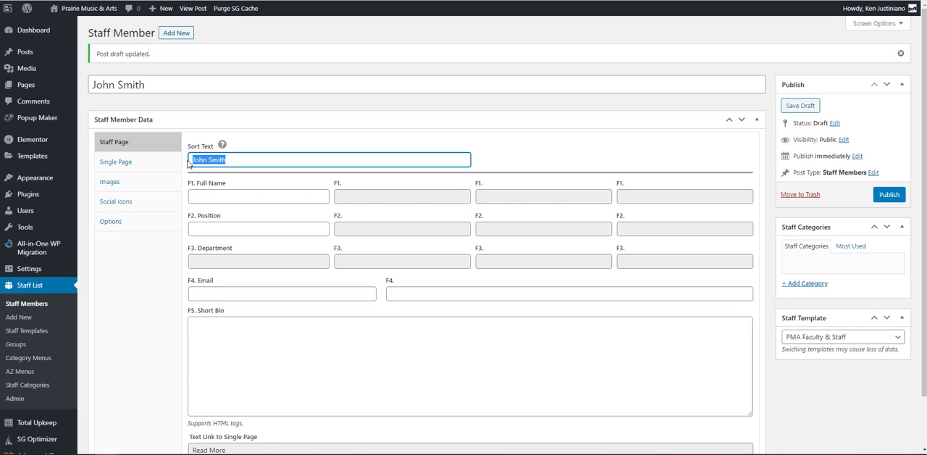
left_click(222, 194)
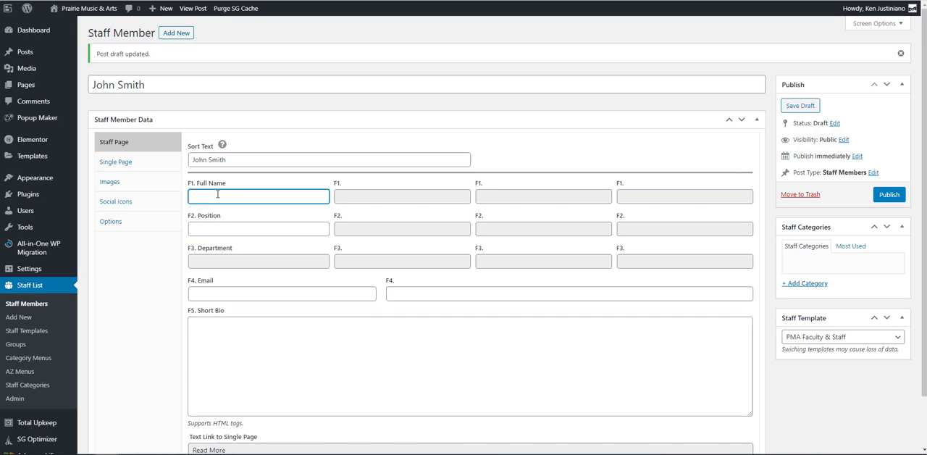
key("ctrl+v")
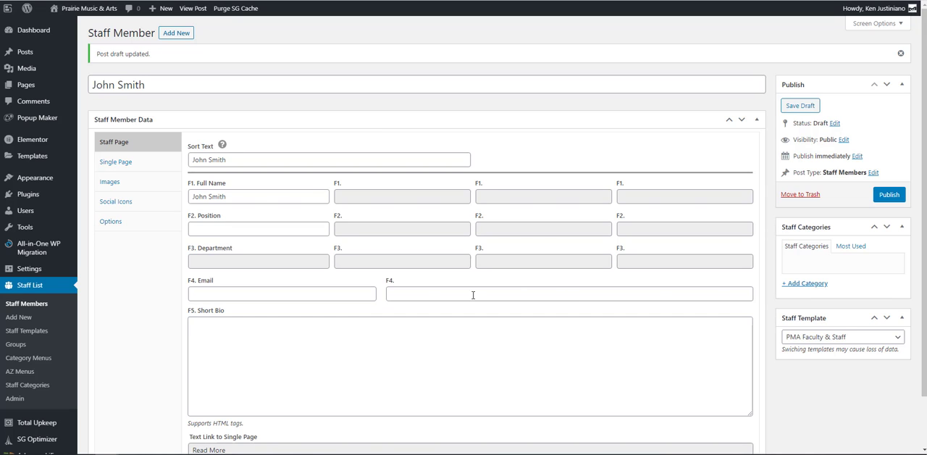
left_click(280, 230)
type("Art Instructor")
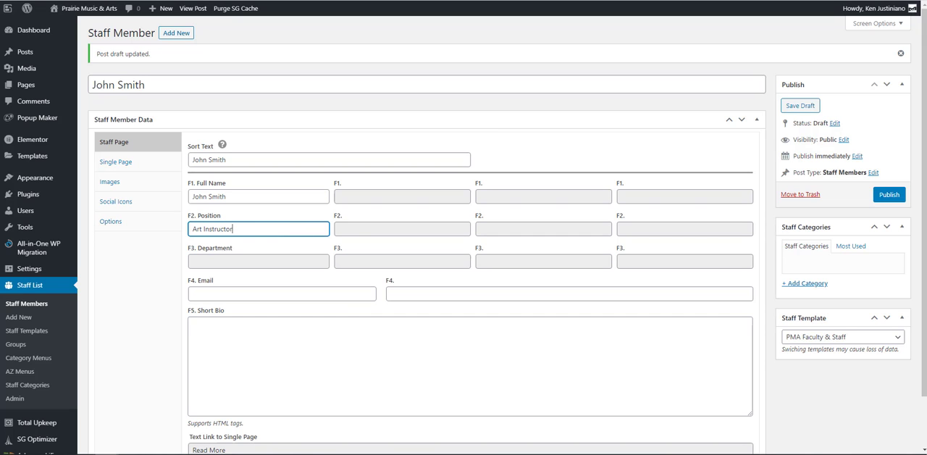
Fill in the staff member's e-mail address
key("alt+Tab")
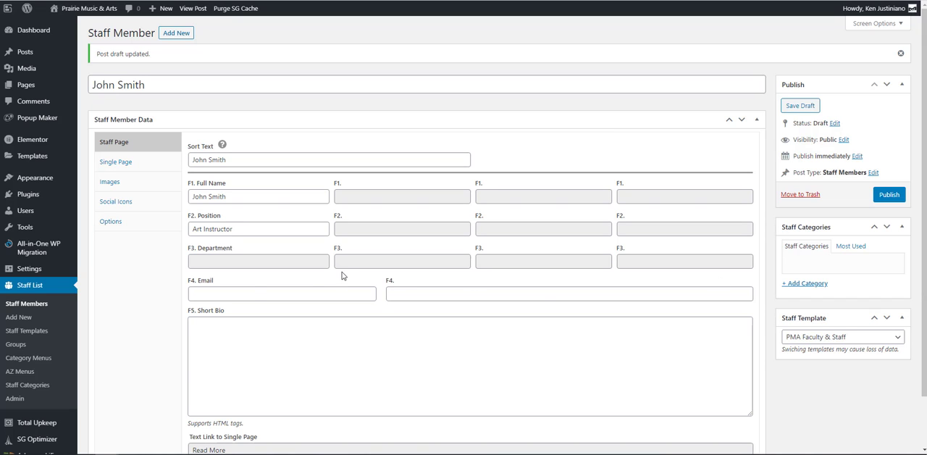
left_click(257, 299)
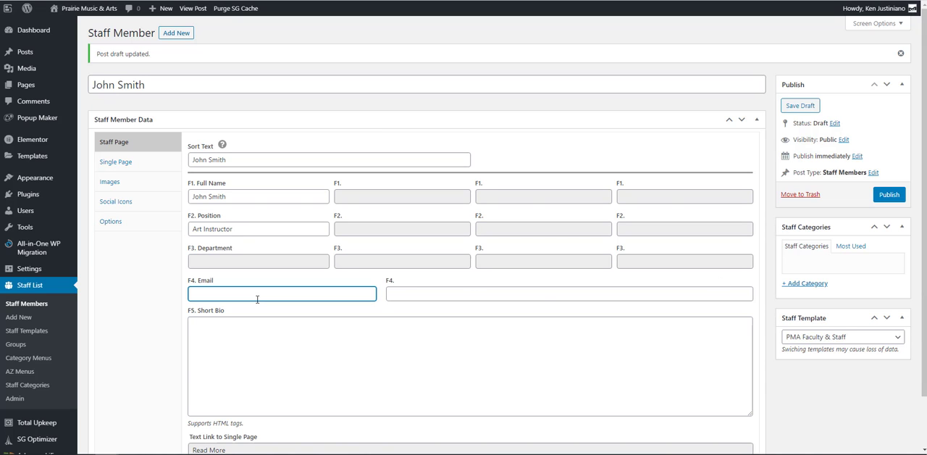
Paste the HTML short bio with the BA Fine Arts & Art Education degree, Purdue University link and italic quote, and save the draft
scroll(292, 341, "down", 2)
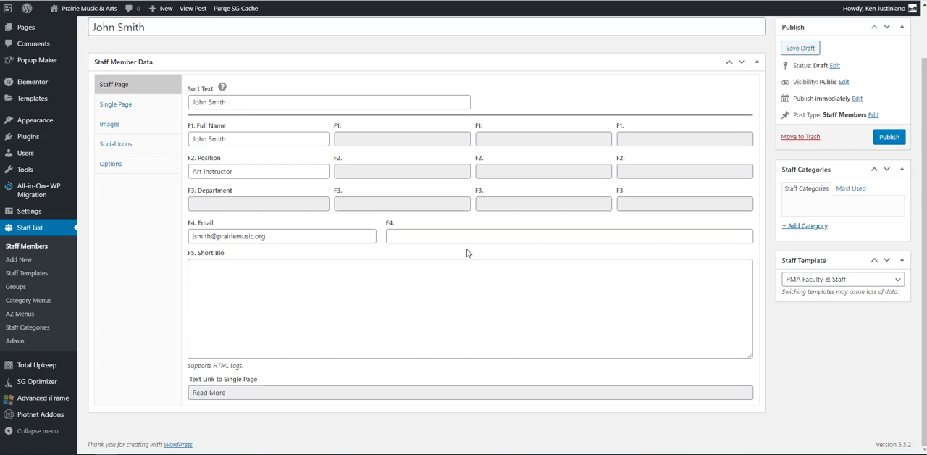
left_click(330, 316)
right_click(337, 297)
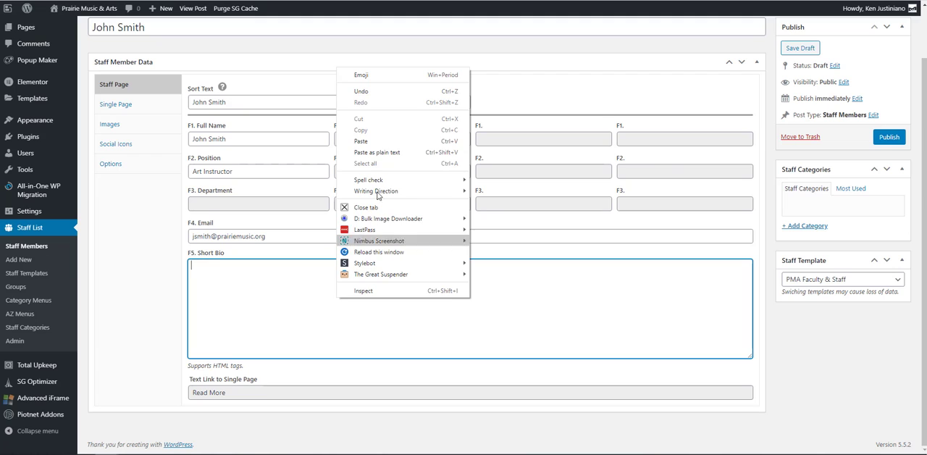
left_click(380, 142)
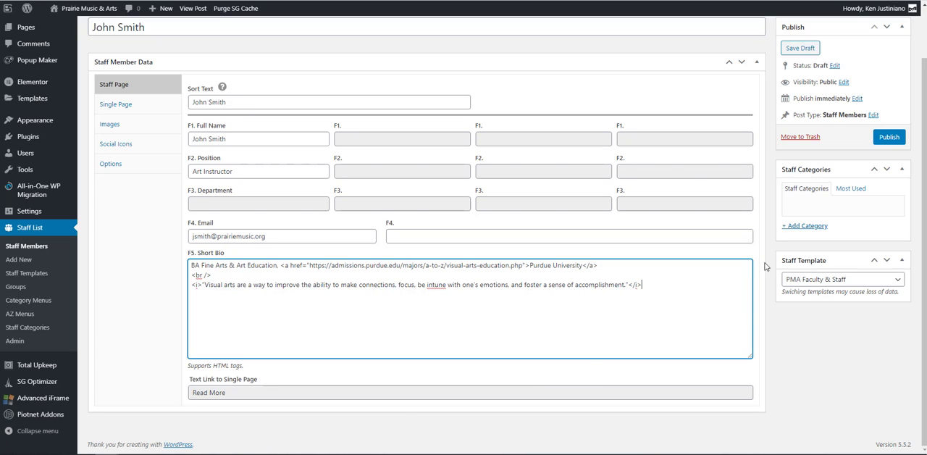
left_click(799, 51)
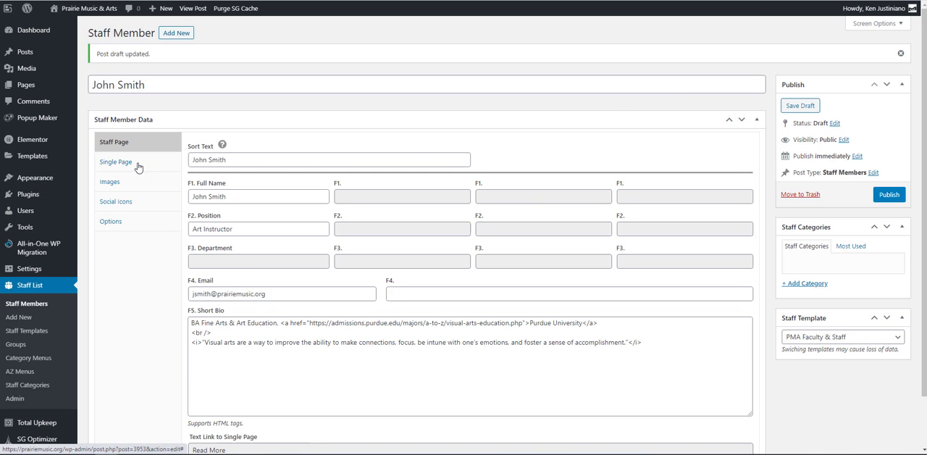
Paste the prepared HTML biography into the Long Bio of the Single Page data and save the draft
left_click(116, 162)
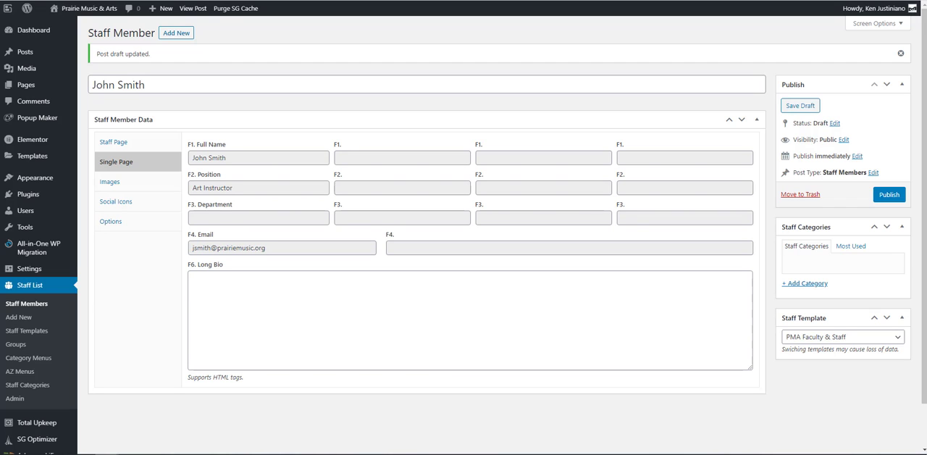
left_click(329, 317)
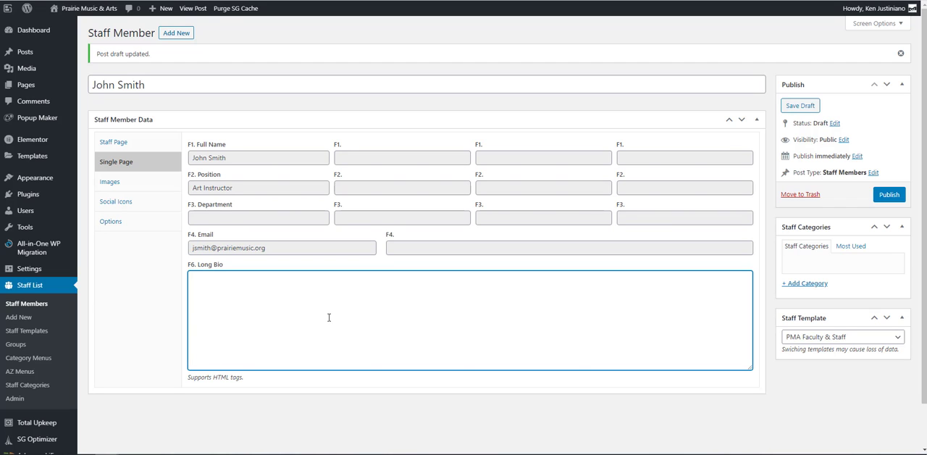
key("ctrl+v")
scroll(259, 329, "up", 3)
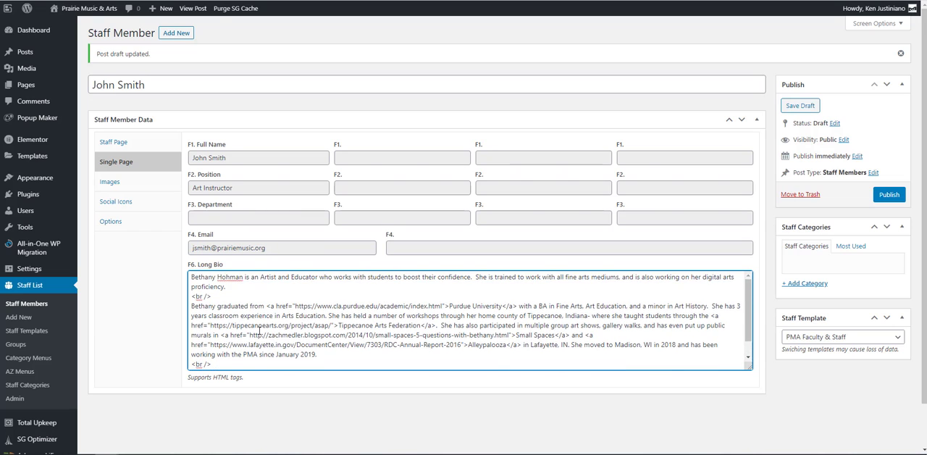
scroll(259, 329, "down", 1)
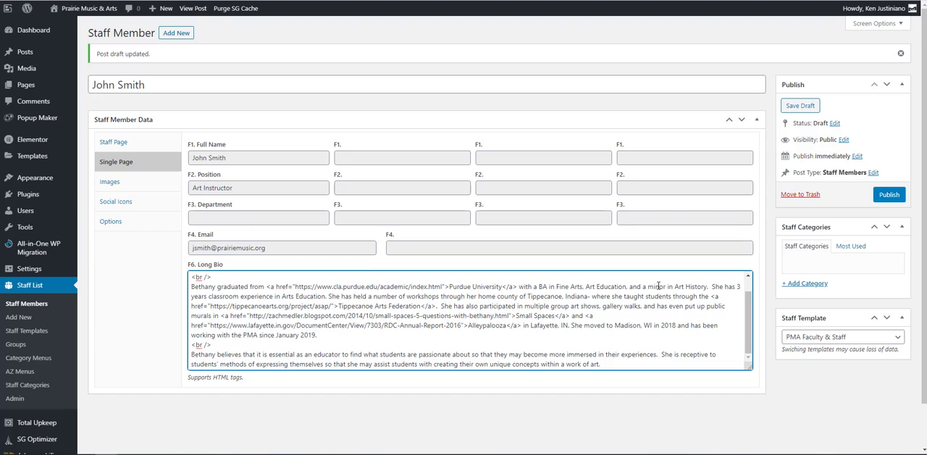
left_click(800, 106)
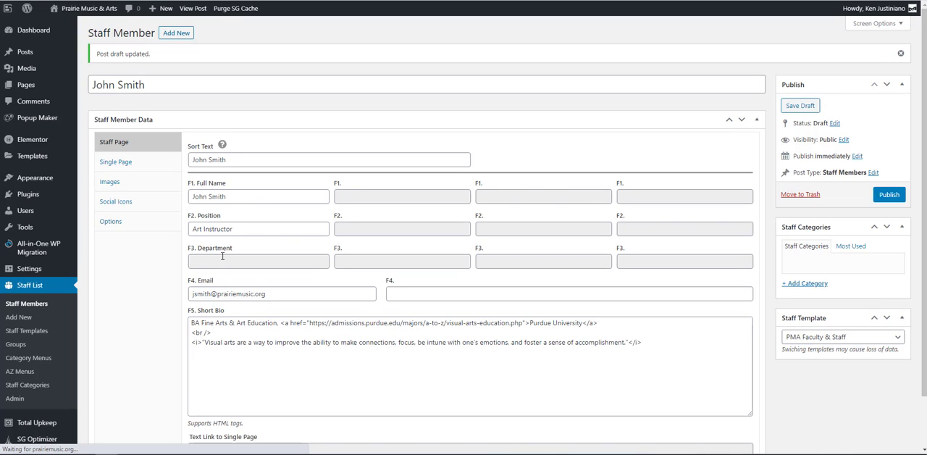
left_click(135, 169)
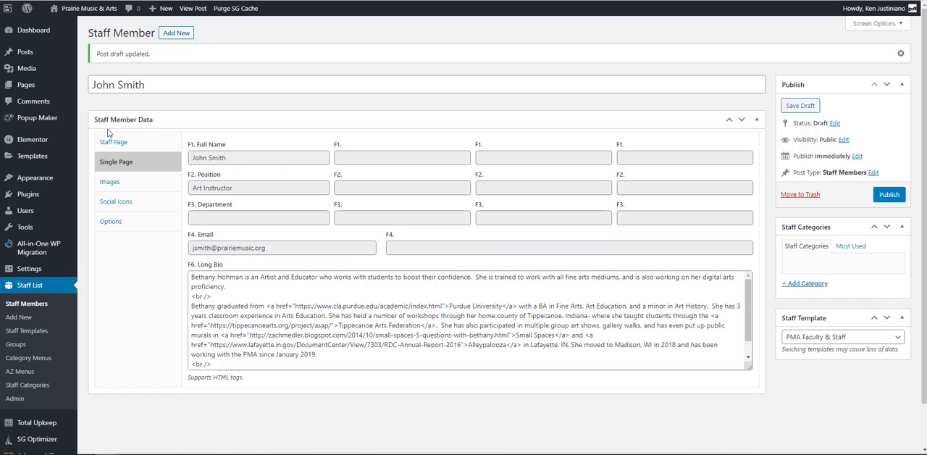
left_click(110, 142)
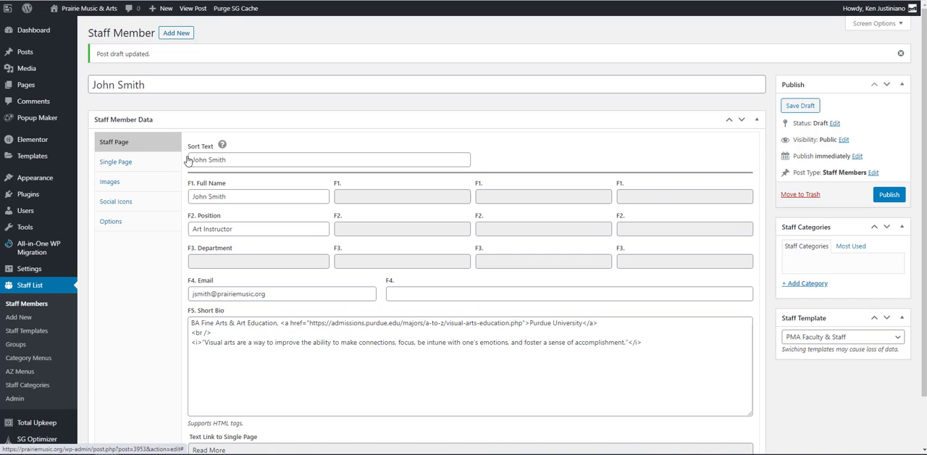
left_click(109, 164)
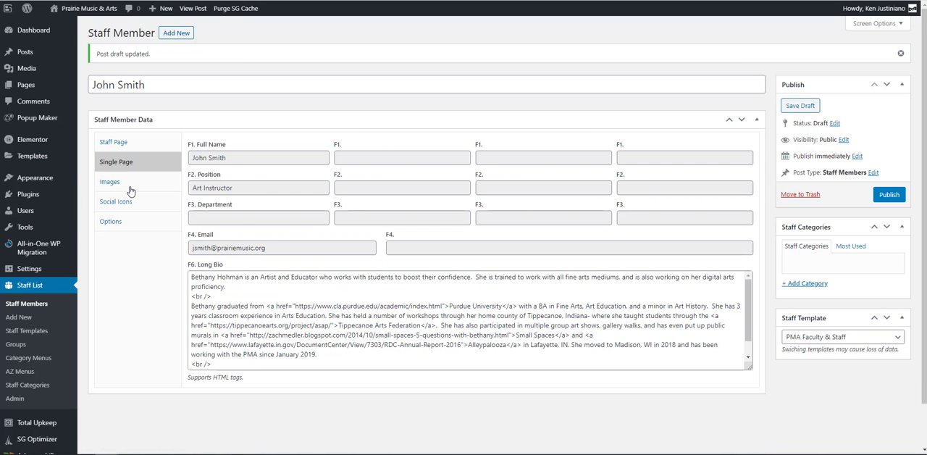
Set the Staff Page Image to the media library portrait of the man in a mustard jacket against a purple background
left_click(130, 182)
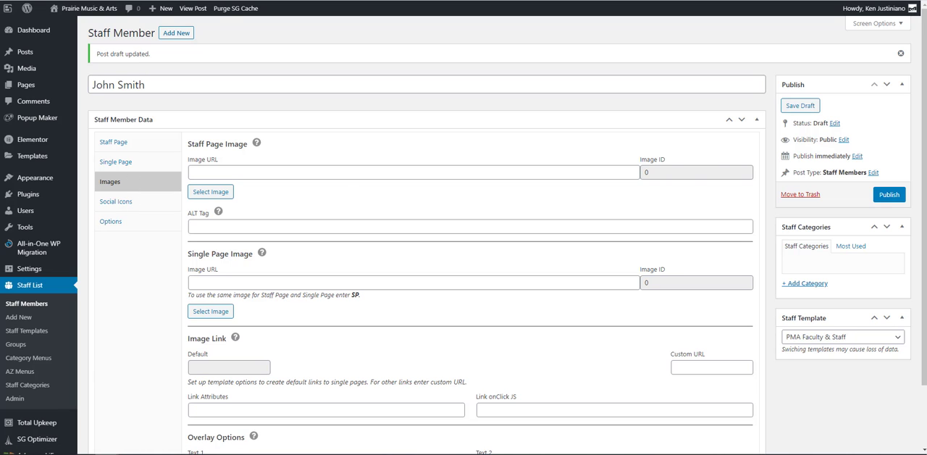
left_click(229, 192)
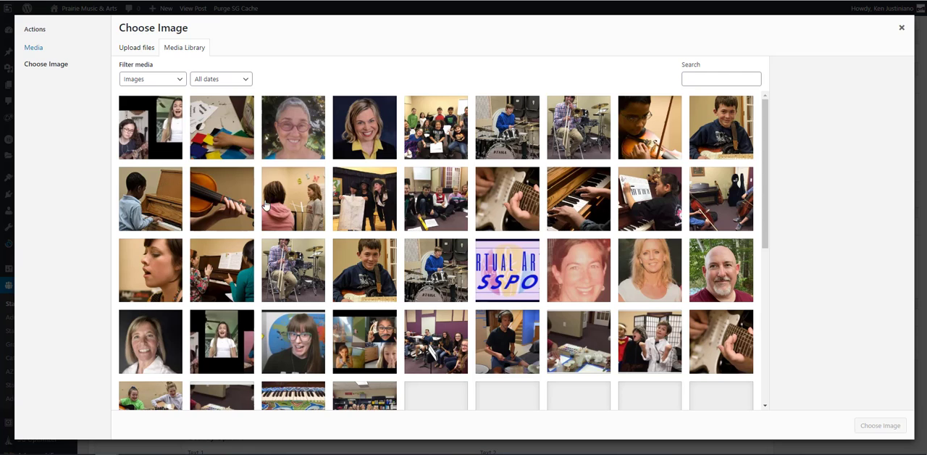
scroll(184, 95, "down", 10)
scroll(393, 176, "down", 3)
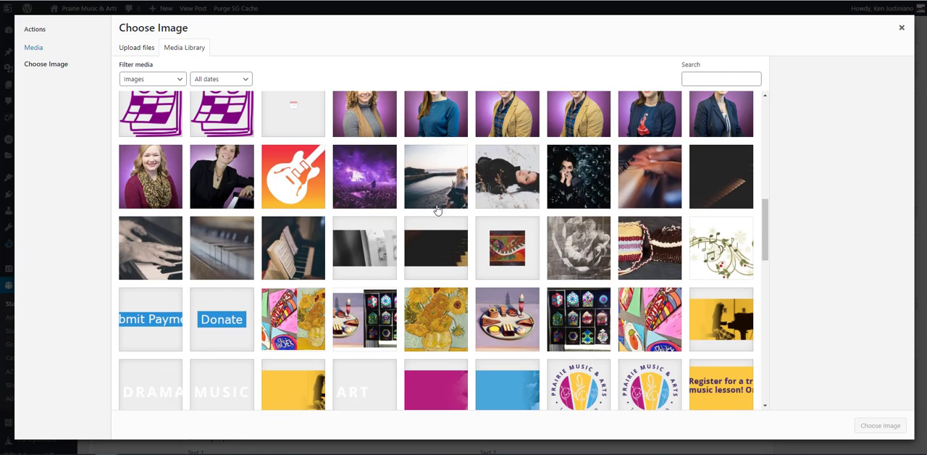
scroll(441, 208, "up", 3)
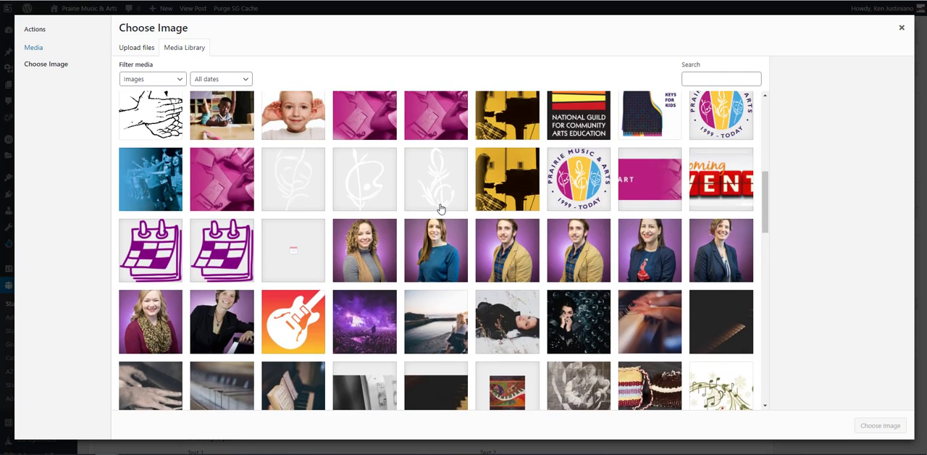
scroll(454, 207, "down", 2)
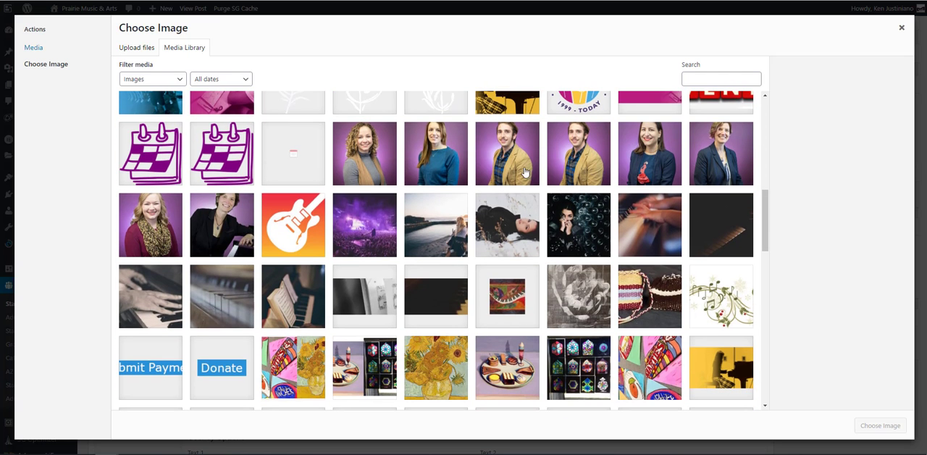
left_click(525, 173)
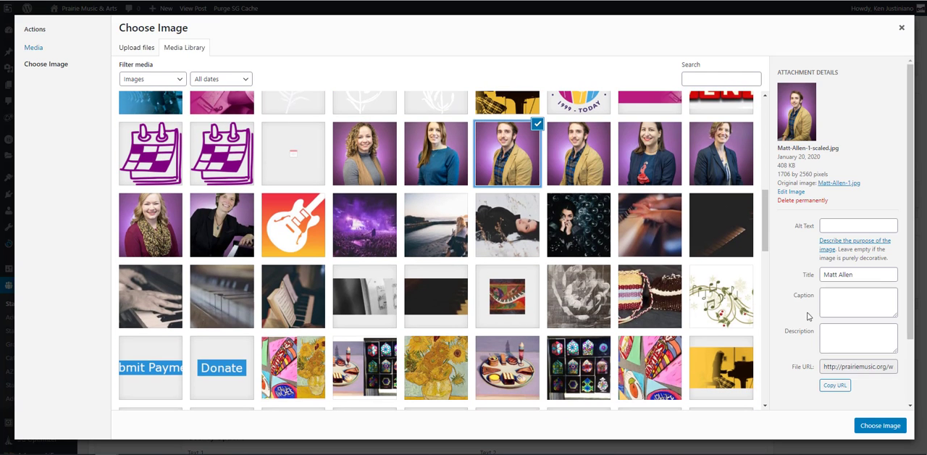
left_click(893, 429)
Copy the file name, including its .jpg extension, from the Staff Page Image URL into the image's ALT Tag
scroll(401, 207, "down", 2)
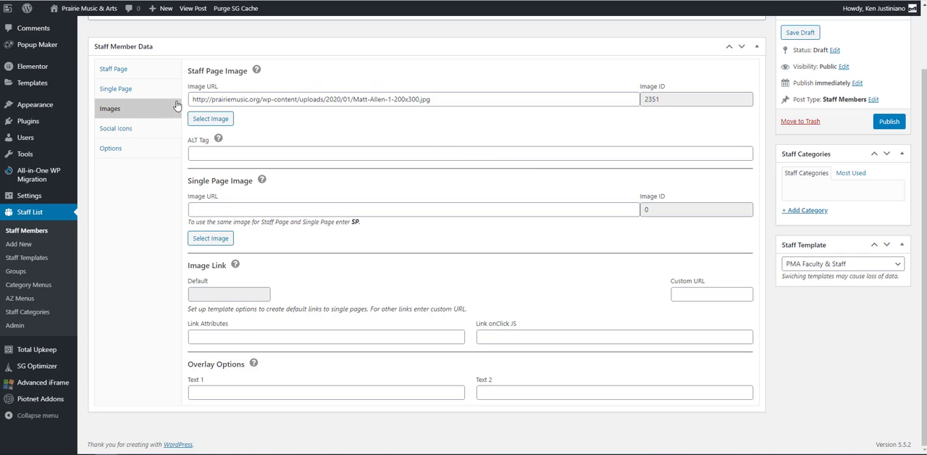
scroll(352, 107, "up", 1)
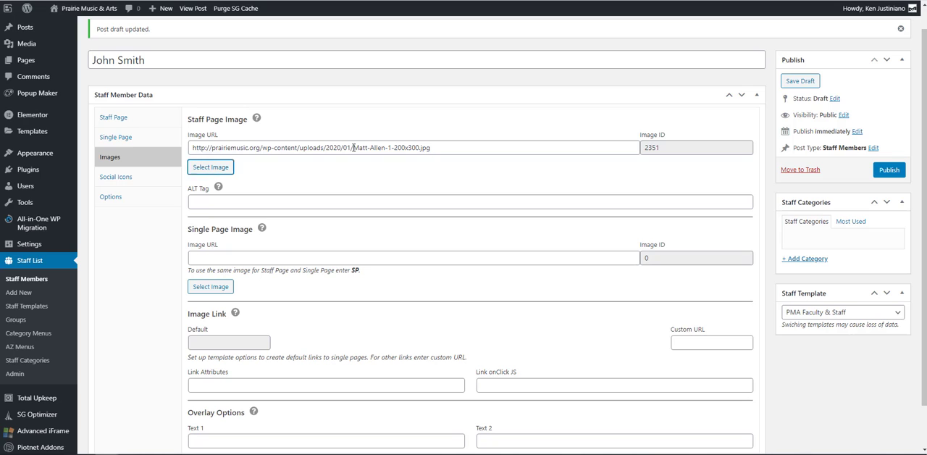
left_click_drag(353, 148, 431, 148)
right_click(424, 146)
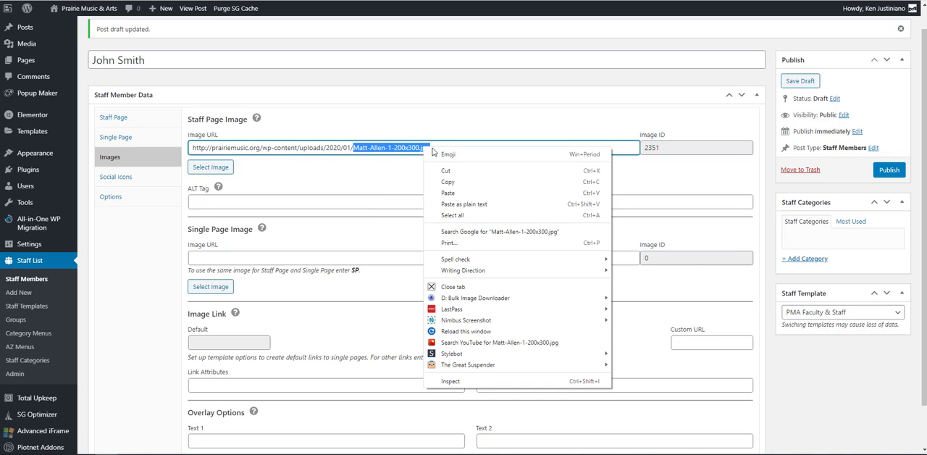
left_click(458, 182)
left_click(237, 201)
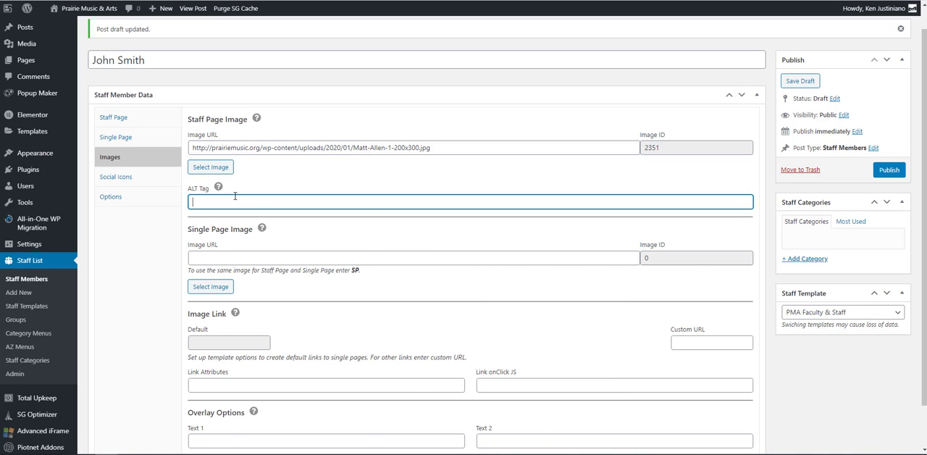
right_click(235, 201)
left_click(274, 270)
left_click_drag(355, 149, 430, 148)
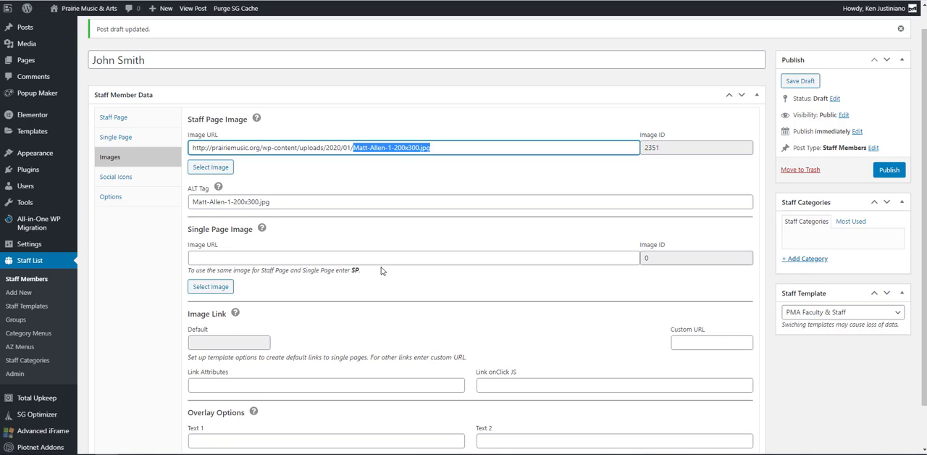
Enter SP as the Single Page Image URL to reuse the Staff Page Image, and save the draft
scroll(382, 270, "down", 1)
left_click(234, 210)
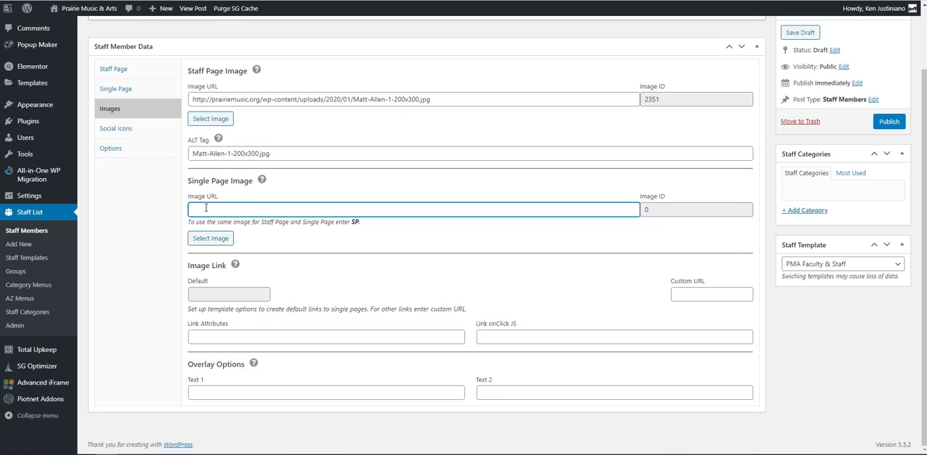
left_click(115, 288)
scroll(409, 256, "up", 1)
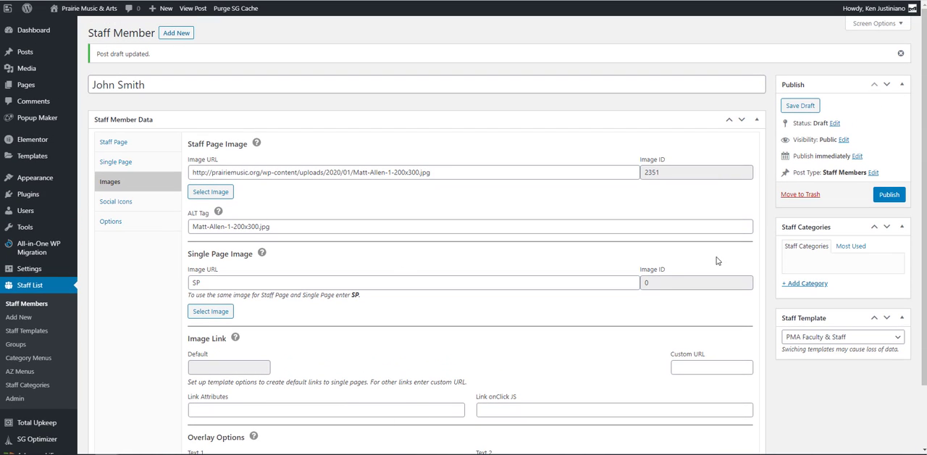
left_click(791, 106)
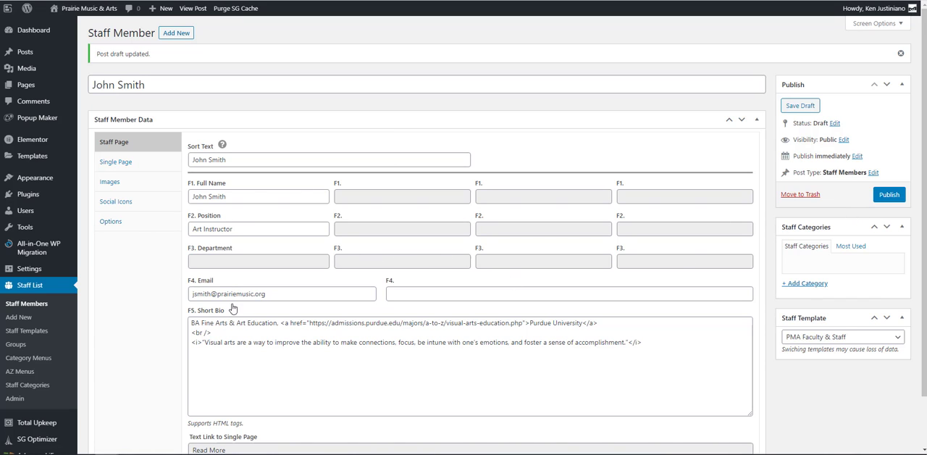
Review the draft's saved Single Page, Images and Staff Page data
left_click(118, 162)
left_click(116, 181)
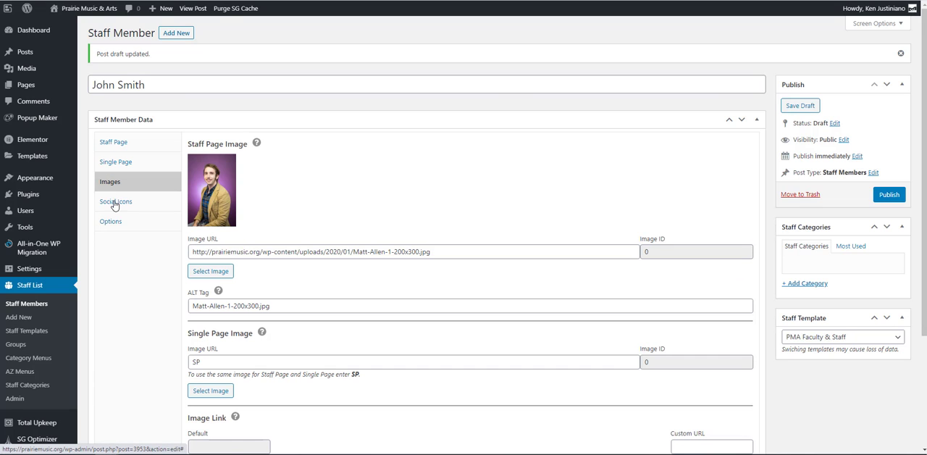
left_click(123, 145)
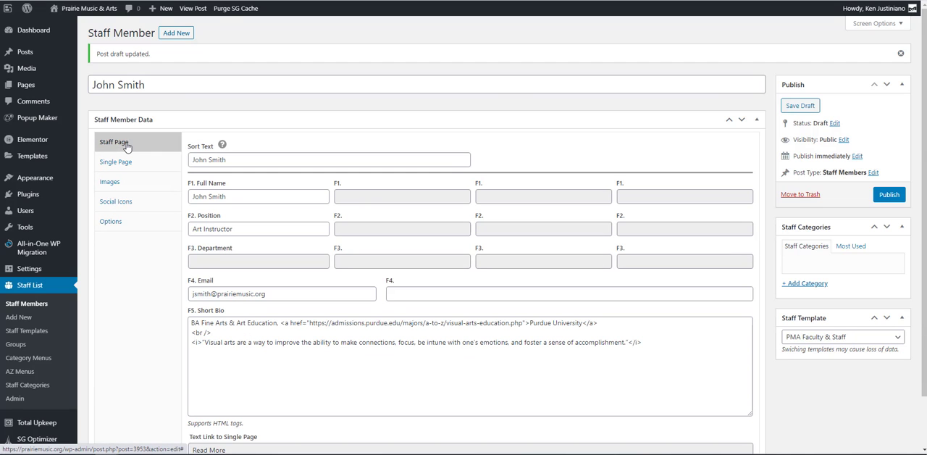
Open the Staff Members list and look over the new draft entry among the existing staff
left_click(36, 307)
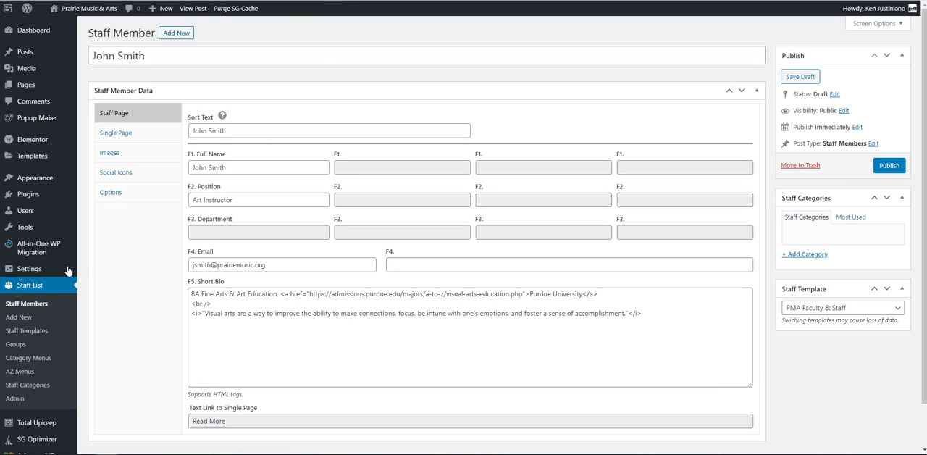
left_click(31, 307)
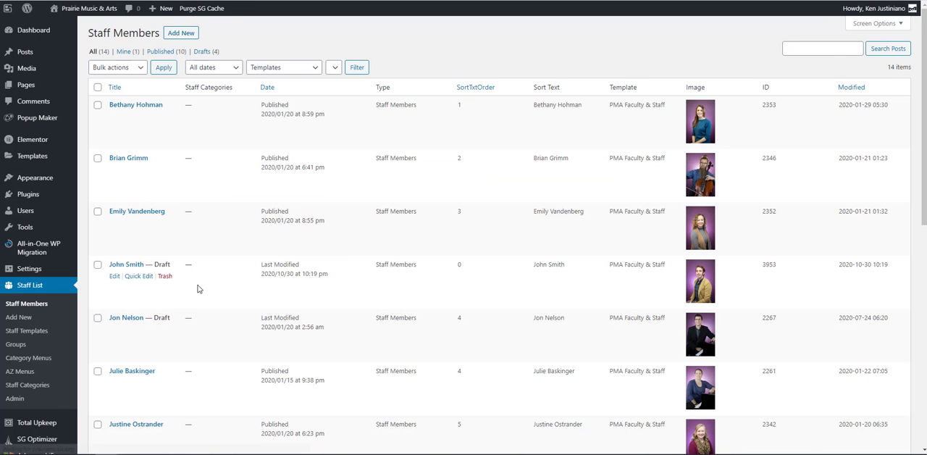
scroll(208, 218, "down", 1)
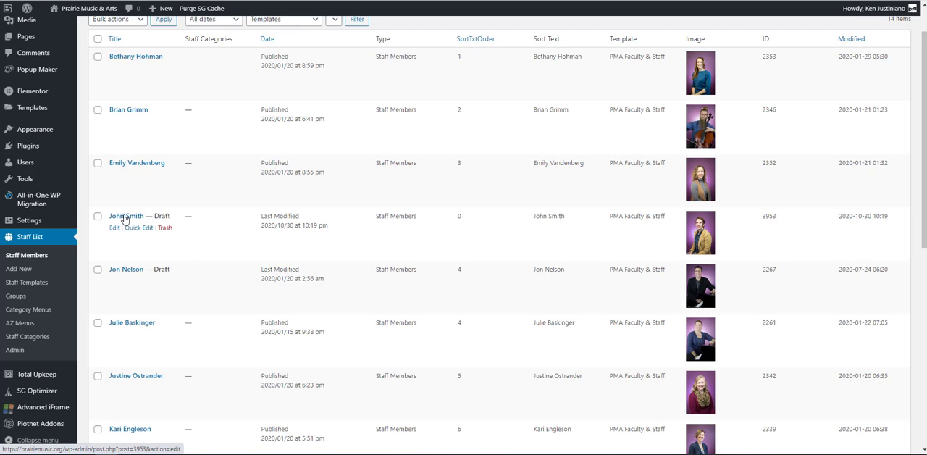
scroll(219, 223, "up", 1)
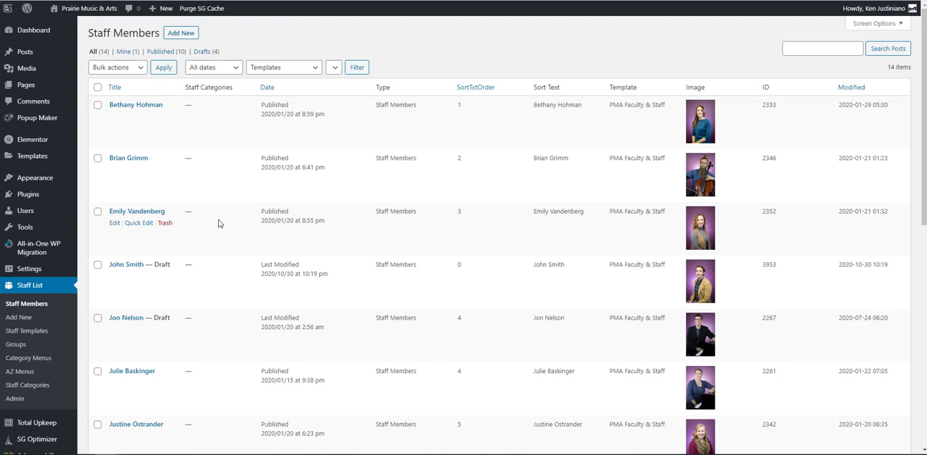
Select the new draft and the two staff entries directly above it, and view the available bulk actions without applying any
left_click(97, 265)
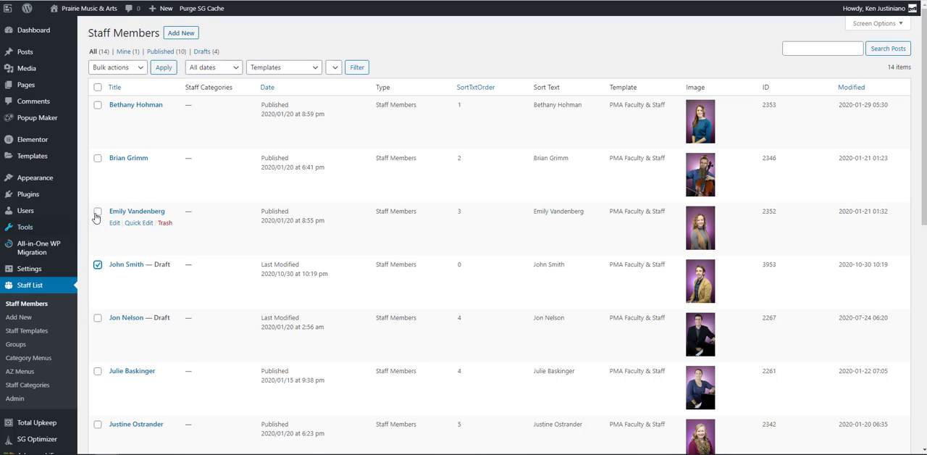
left_click(97, 211)
left_click(97, 158)
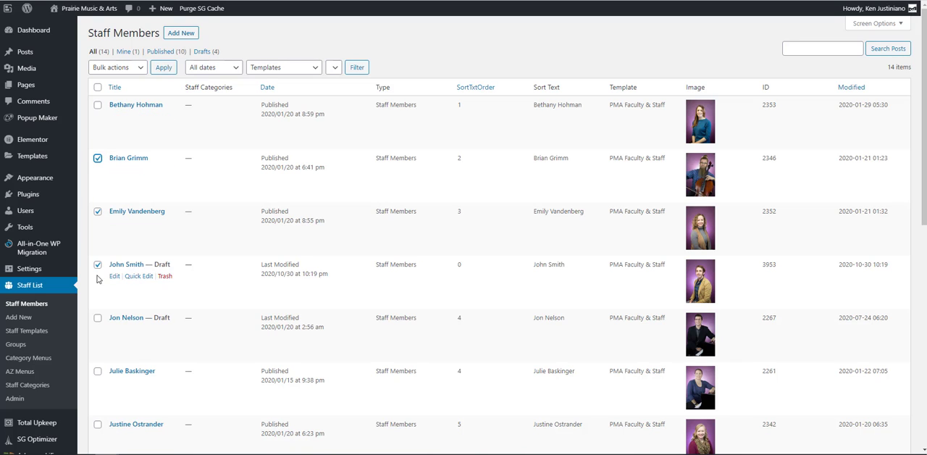
left_click(137, 70)
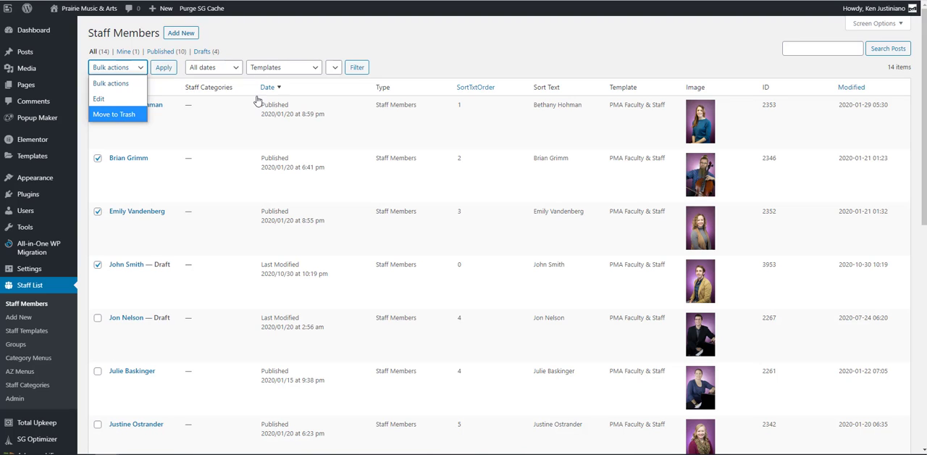
left_click(278, 38)
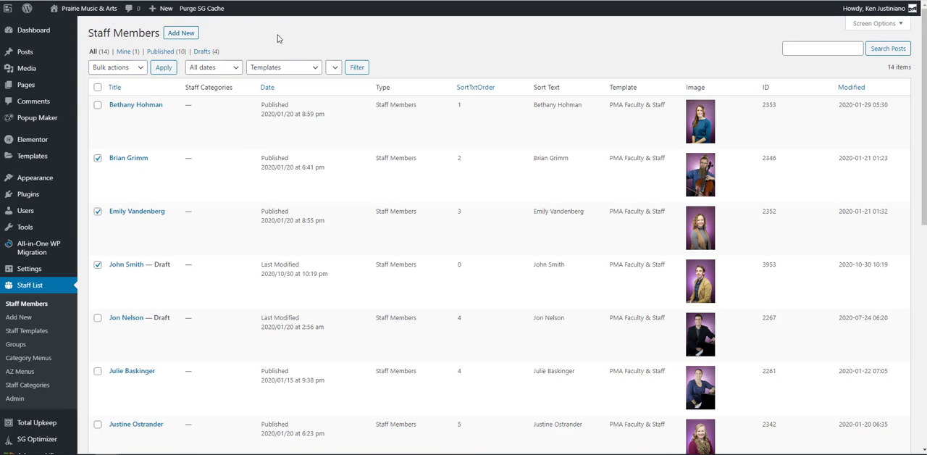